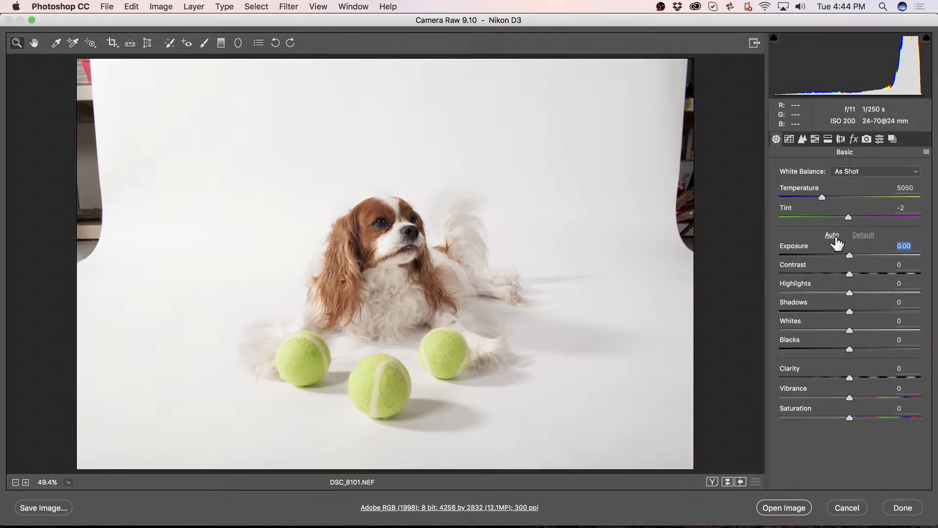
# Step: Set the raw photo's Highlights to -49, Whites to +61 and Clarity to +11, and open the image in Photoshop
pyautogui.moveTo(850, 292); pyautogui.dragTo(800, 293)
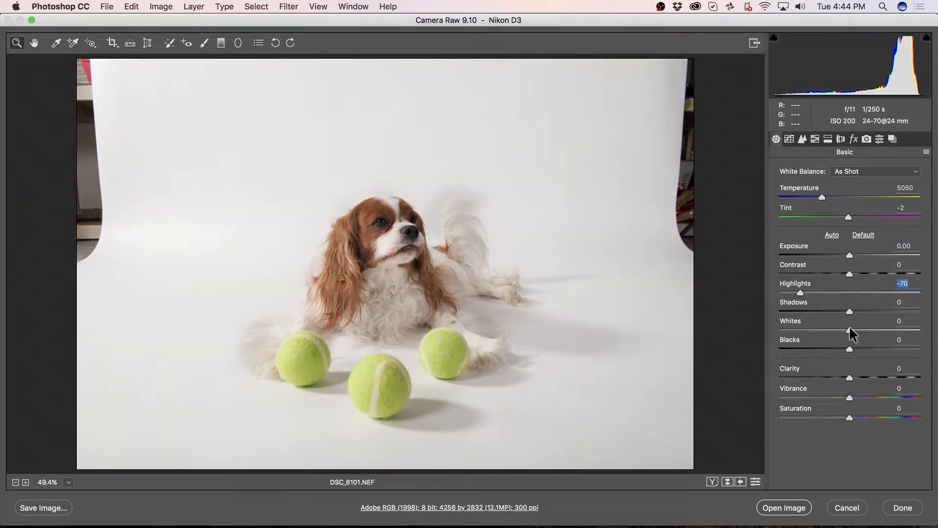
pyautogui.moveTo(850, 330); pyautogui.dragTo(880, 330)
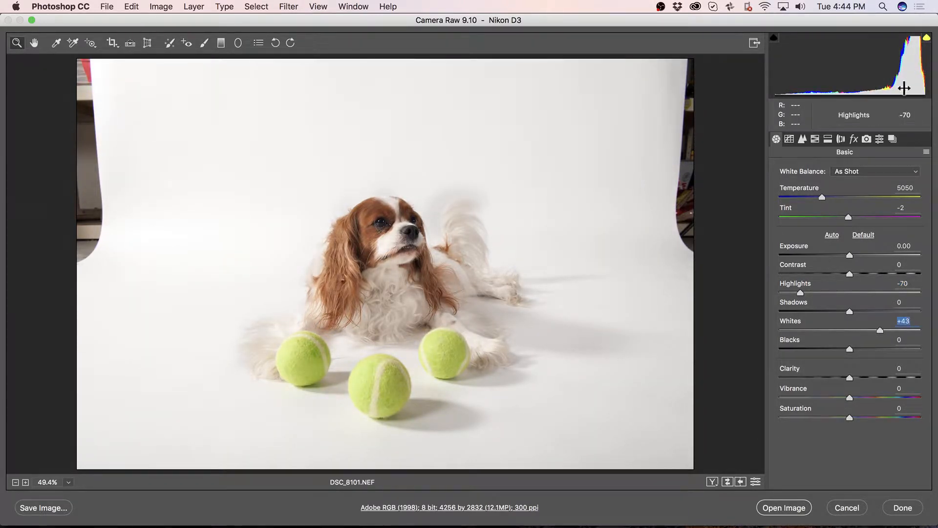
pyautogui.moveTo(880, 330); pyautogui.dragTo(891, 331)
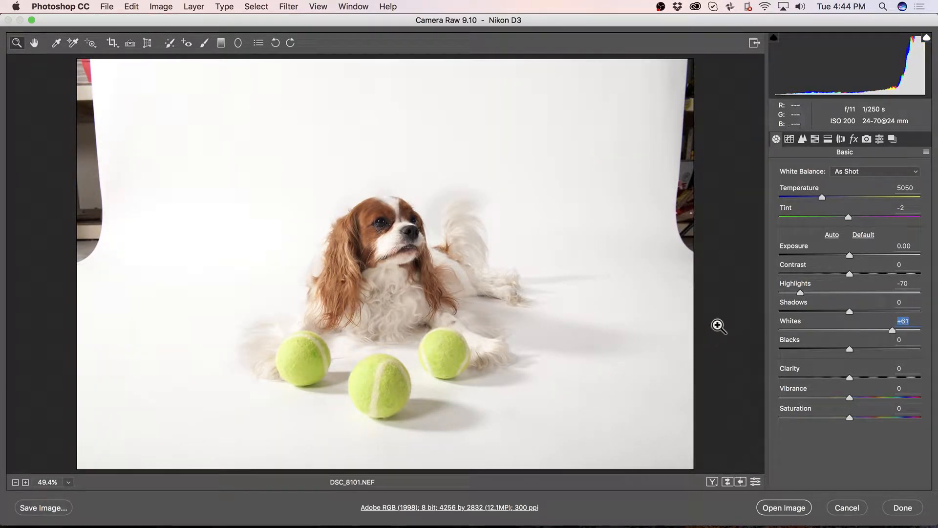
pyautogui.moveTo(800, 292); pyautogui.dragTo(793, 293)
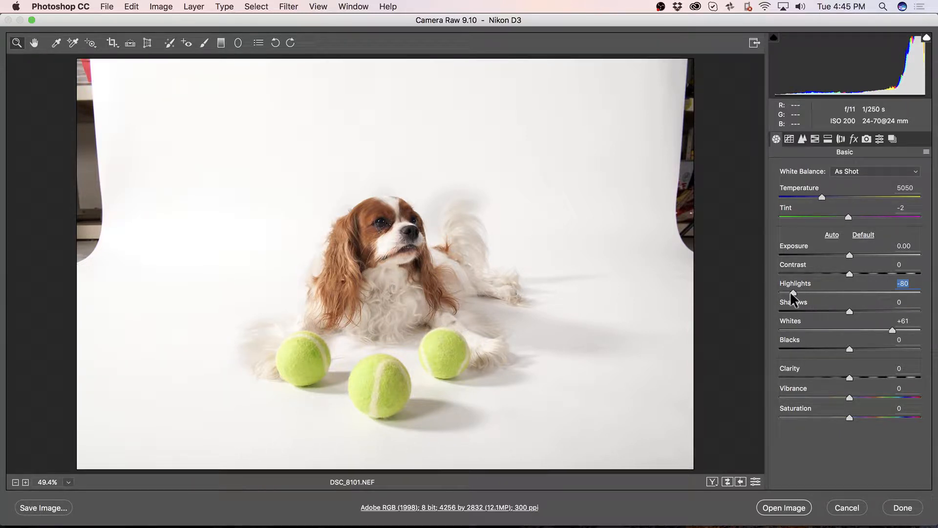
pyautogui.moveTo(795, 292); pyautogui.dragTo(820, 294)
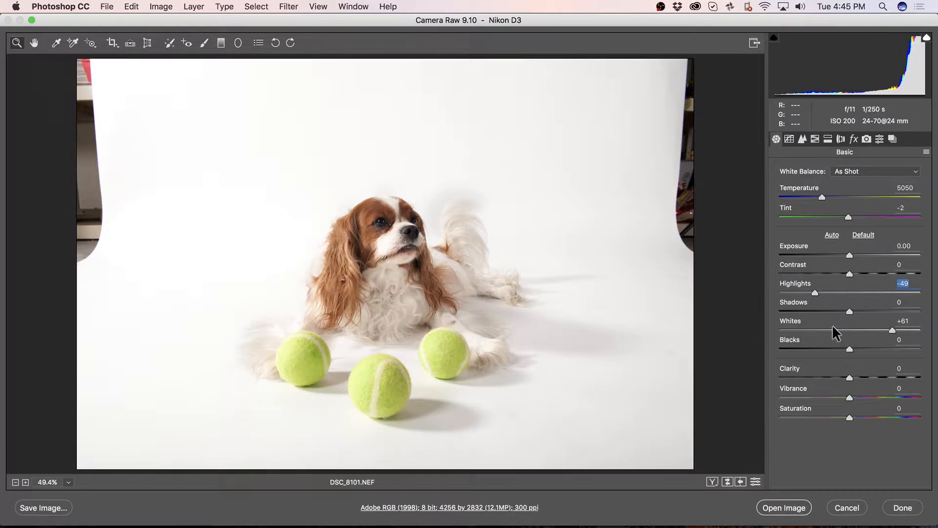
pyautogui.moveTo(850, 376)
pyautogui.mouseDown()
pyautogui.moveTo(924, 367)
pyautogui.moveTo(888, 381)
pyautogui.moveTo(850, 379)
pyautogui.moveTo(857, 373)
pyautogui.mouseUp()
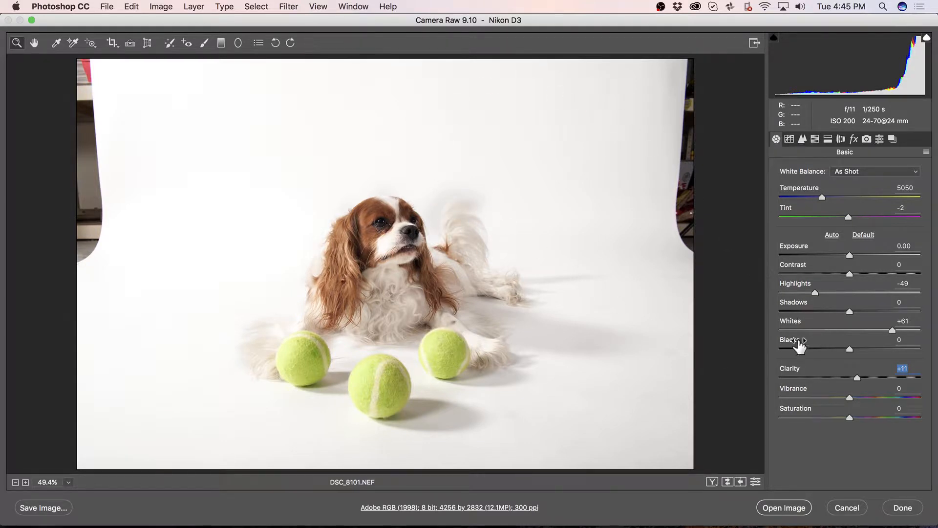
pyautogui.click(784, 508)
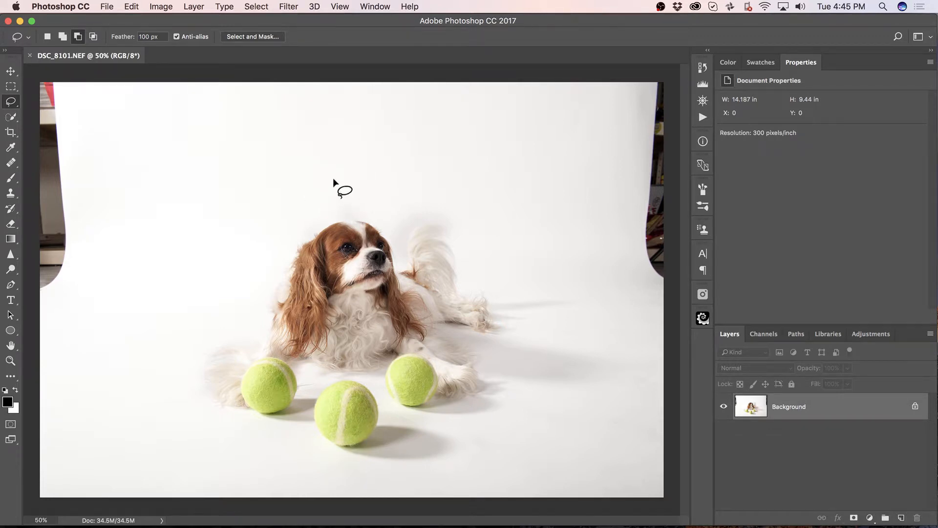
# Step: Lasso loosely around the dog and tennis balls with a 100 px feather, and invert the selection to target the surrounding backdrop
pyautogui.moveTo(333, 179); pyautogui.dragTo(234, 229)
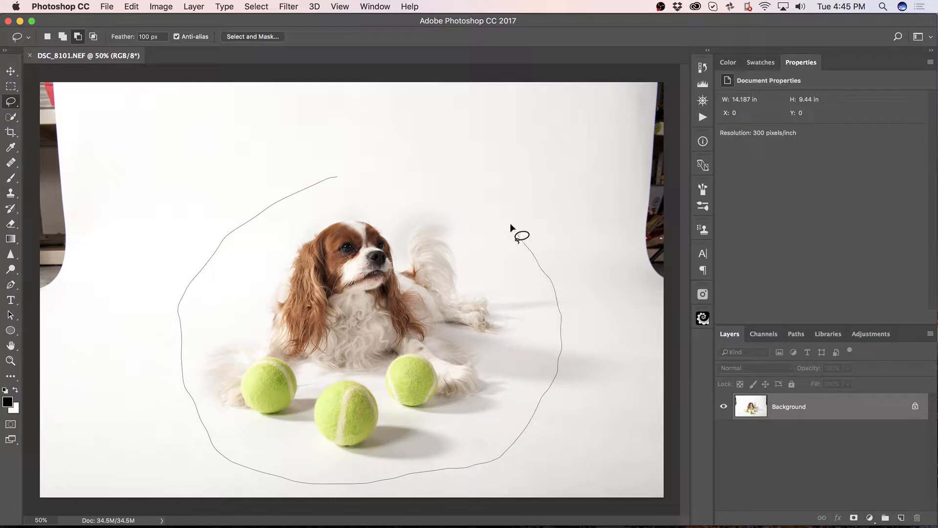
pyautogui.moveTo(324, 183); pyautogui.dragTo(326, 182)
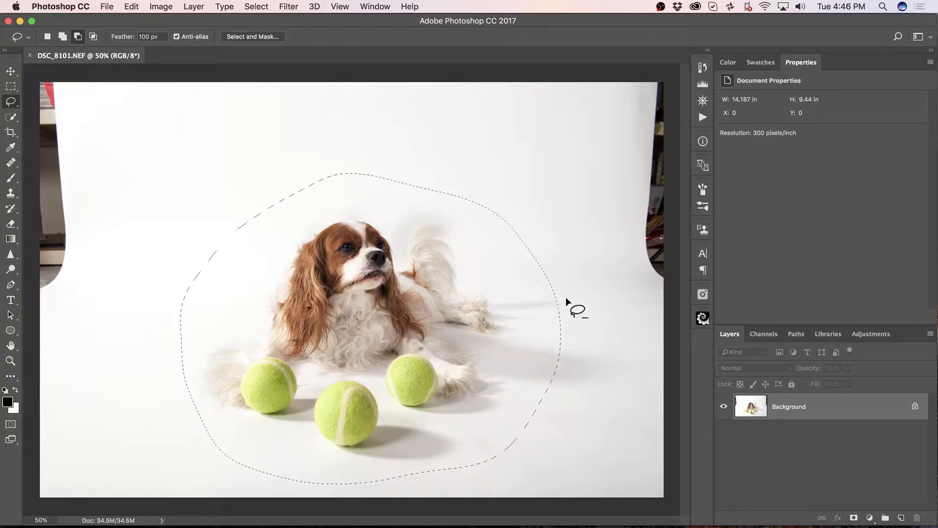
pyautogui.click(45, 38)
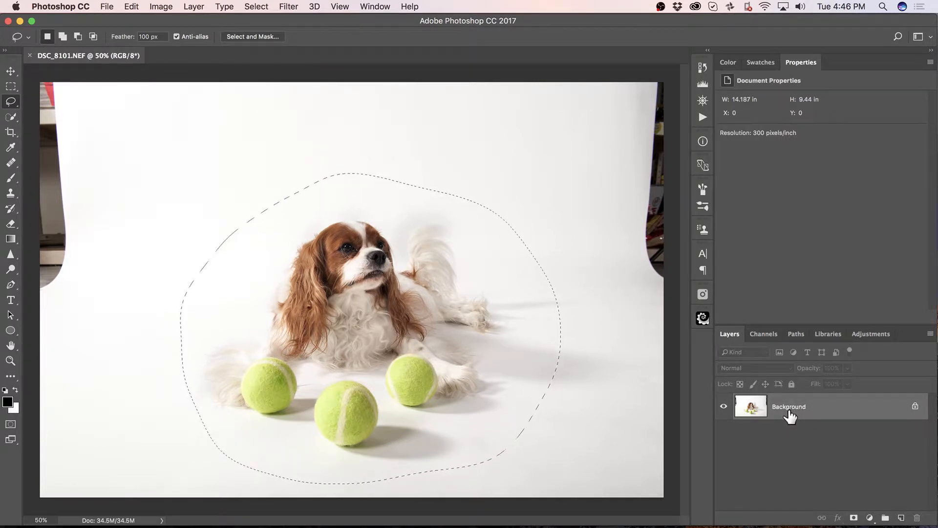
pyautogui.moveTo(790, 411); pyautogui.dragTo(775, 415)
pyautogui.press('shift+super+i')
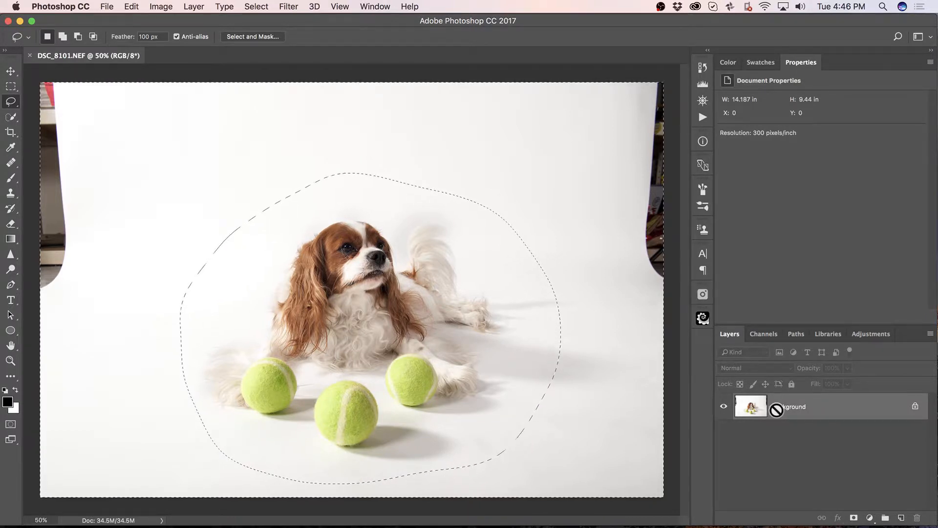
# Step: Add a Curves adjustment to the selected backdrop and move its white point to input 176, output 255
pyautogui.click(870, 519)
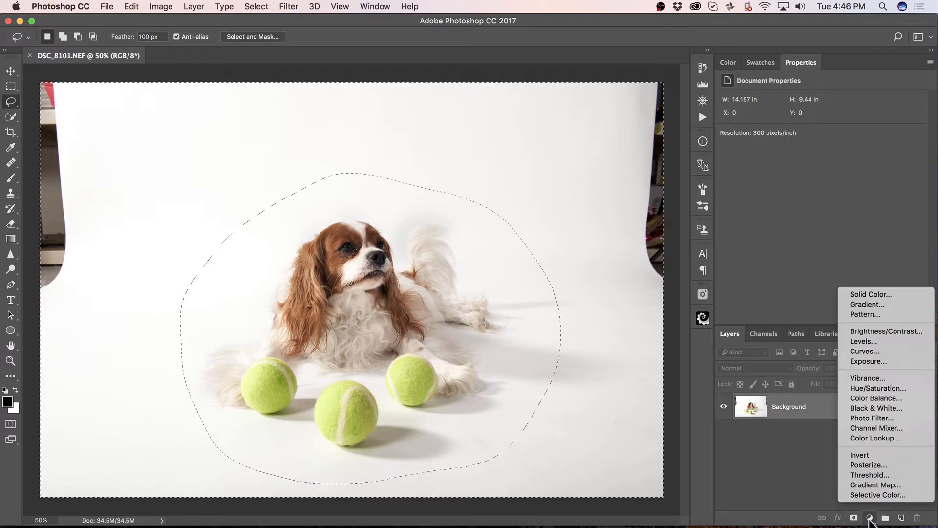
pyautogui.click(867, 352)
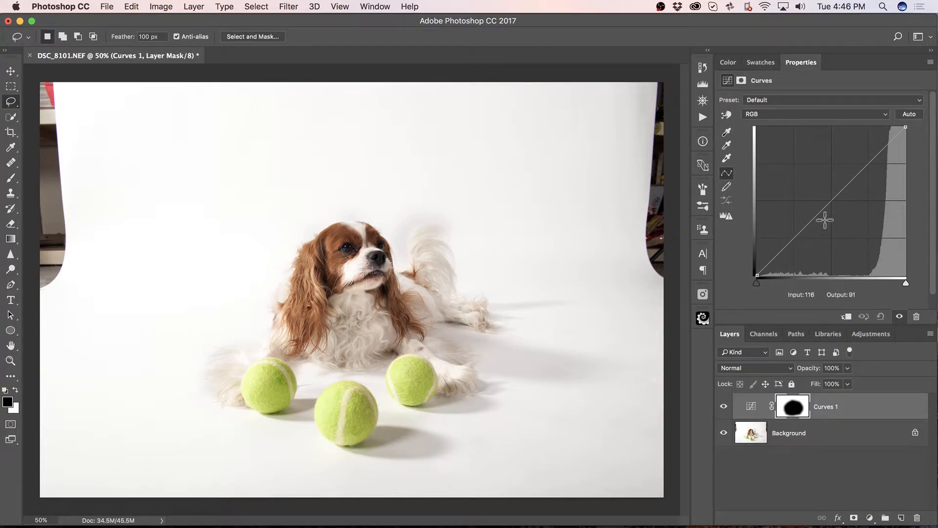
pyautogui.click(835, 199)
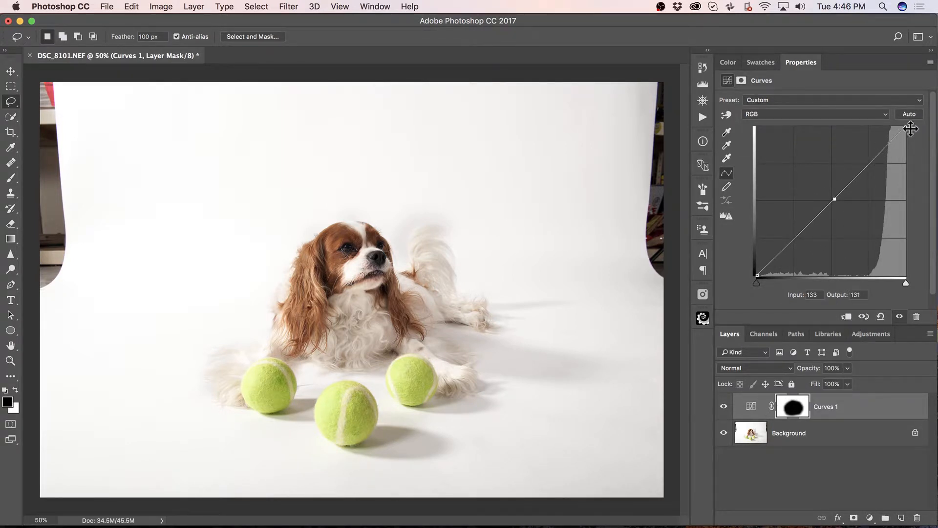
pyautogui.moveTo(907, 127); pyautogui.dragTo(862, 126)
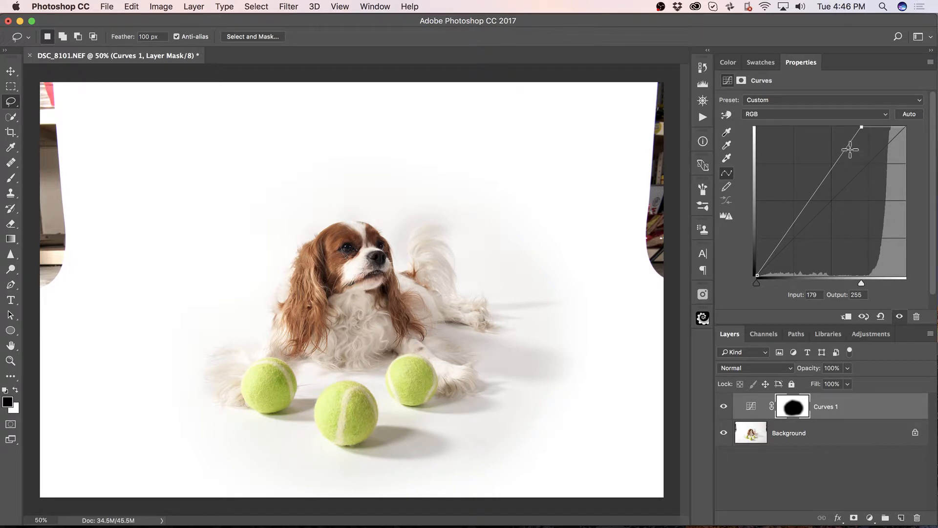
pyautogui.moveTo(863, 127)
pyautogui.mouseDown()
pyautogui.moveTo(909, 125)
pyautogui.moveTo(868, 127)
pyautogui.mouseUp()
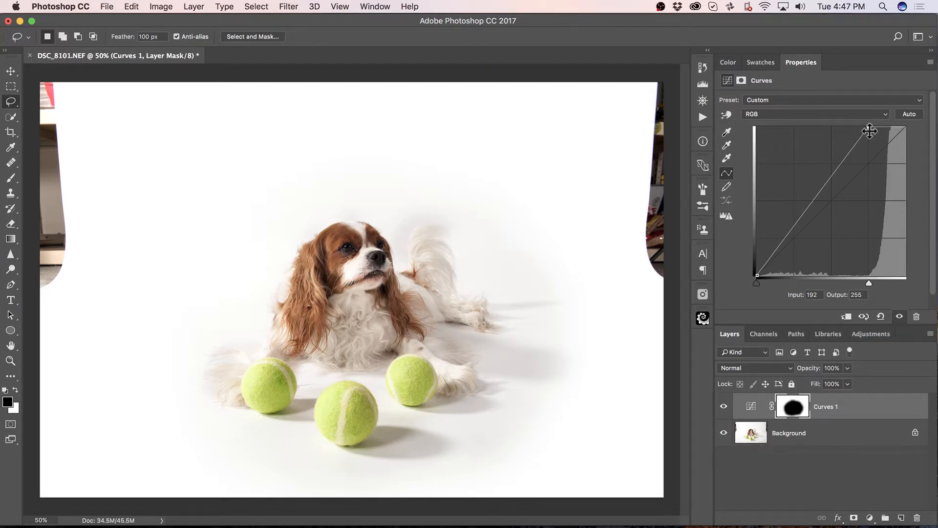
pyautogui.moveTo(869, 127)
pyautogui.mouseDown()
pyautogui.moveTo(904, 123)
pyautogui.moveTo(736, 140)
pyautogui.moveTo(745, 118)
pyautogui.moveTo(897, 116)
pyautogui.moveTo(860, 127)
pyautogui.mouseUp()
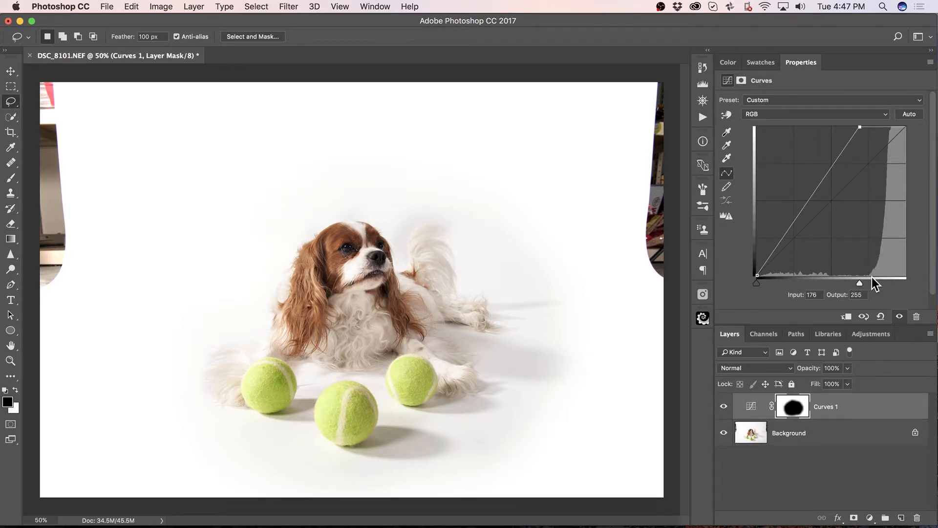
pyautogui.click(872, 176)
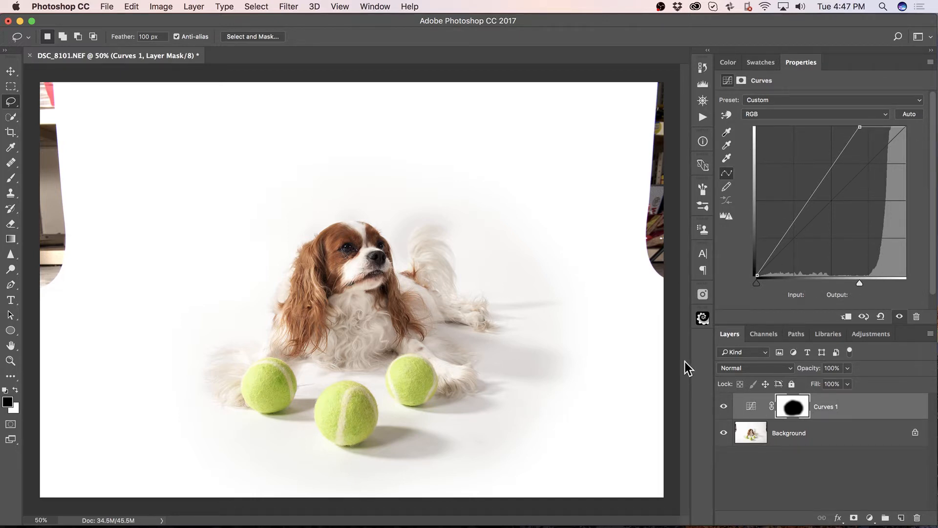
# Step: Crop the photo at a 5:7 ratio, trimming in evenly around the dog to remove the studio edges
pyautogui.click(11, 133)
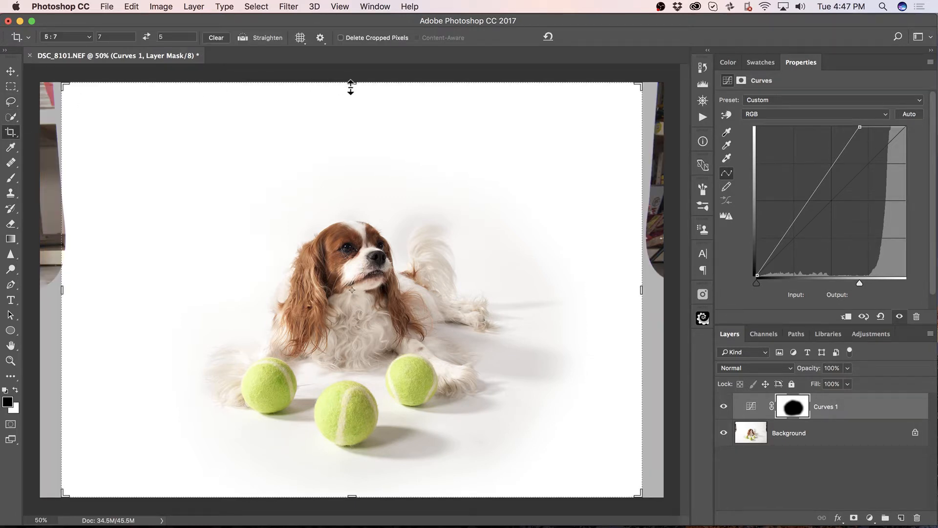
pyautogui.moveTo(353, 83); pyautogui.dragTo(357, 104)
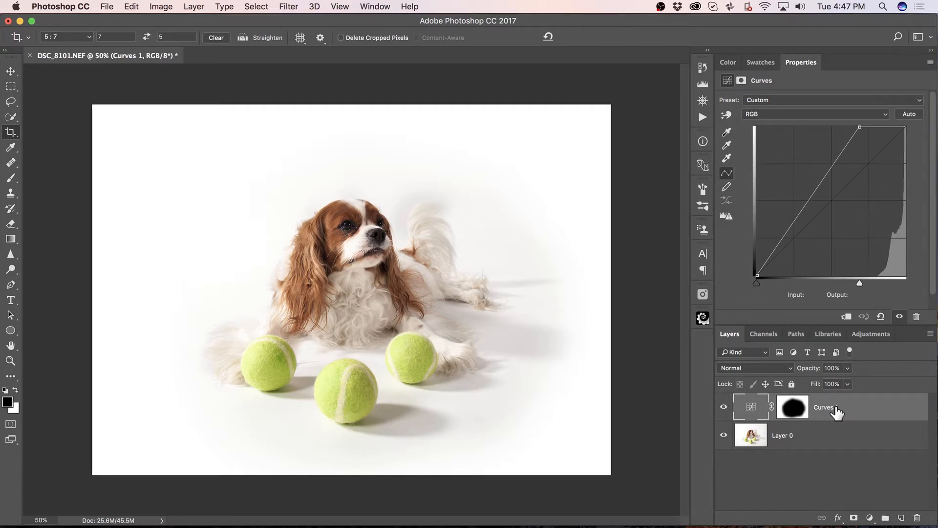
# Step: Add a second Curves adjustment with a midtone point at input 143, output 112 and a slightly lowered white point, and invert its mask
pyautogui.click(869, 518)
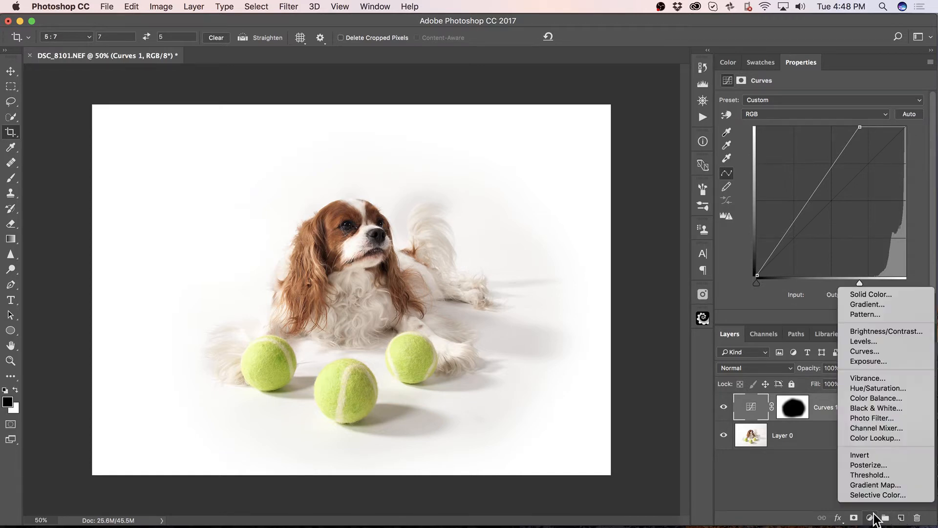
pyautogui.click(863, 352)
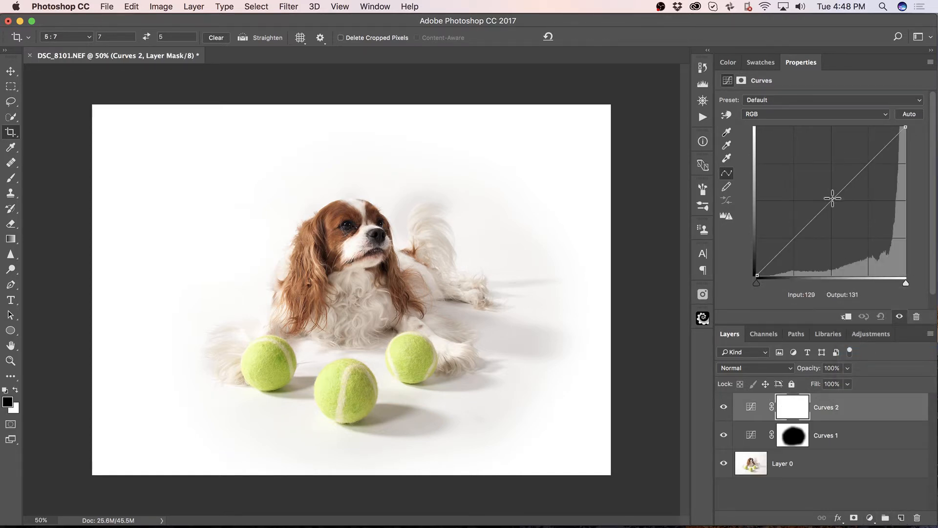
pyautogui.moveTo(832, 198); pyautogui.dragTo(839, 209)
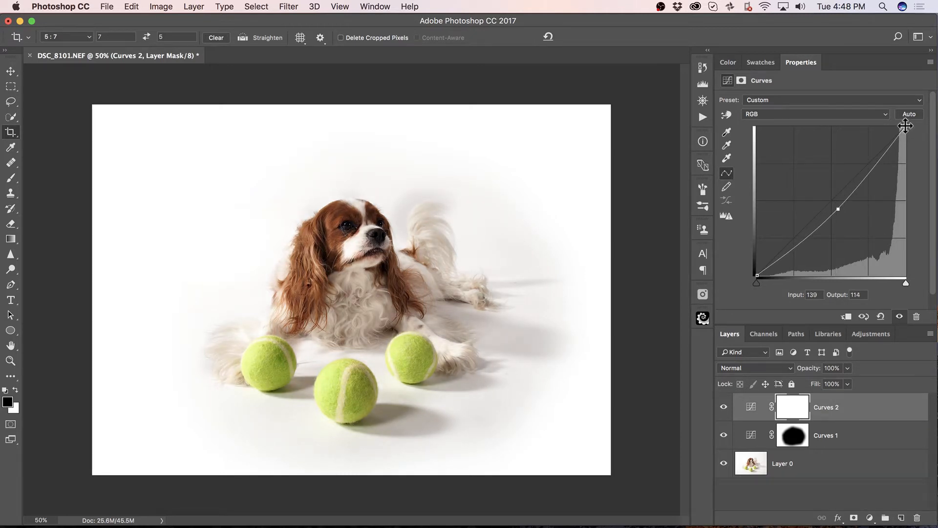
pyautogui.moveTo(906, 126); pyautogui.dragTo(906, 131)
pyautogui.moveTo(834, 209); pyautogui.dragTo(836, 210)
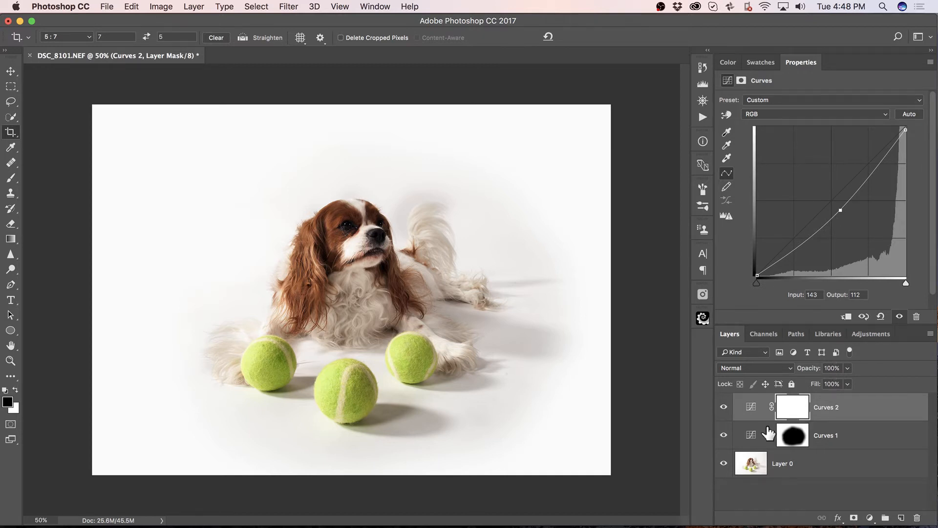
pyautogui.press('super+i')
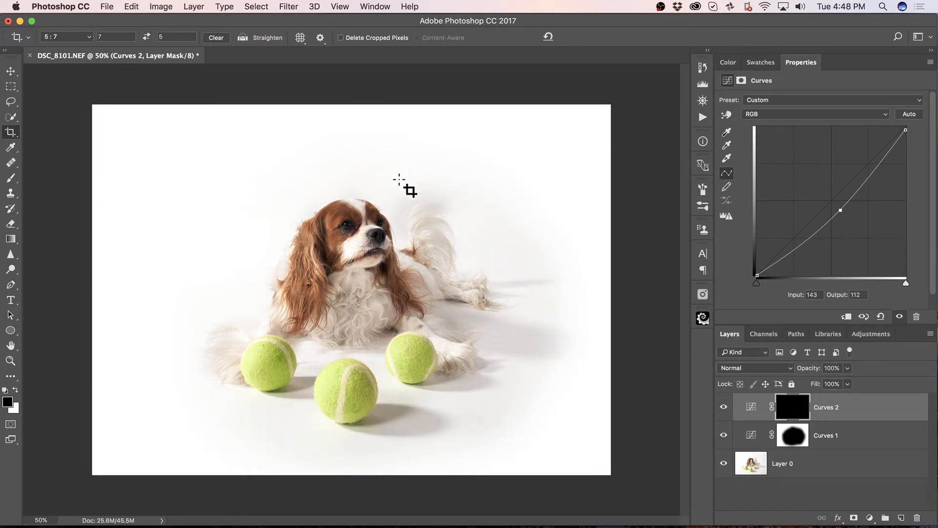
# Step: Brush white on the Curves 2 mask over the dog's raised tail to reveal the darkening there
pyautogui.press('b')
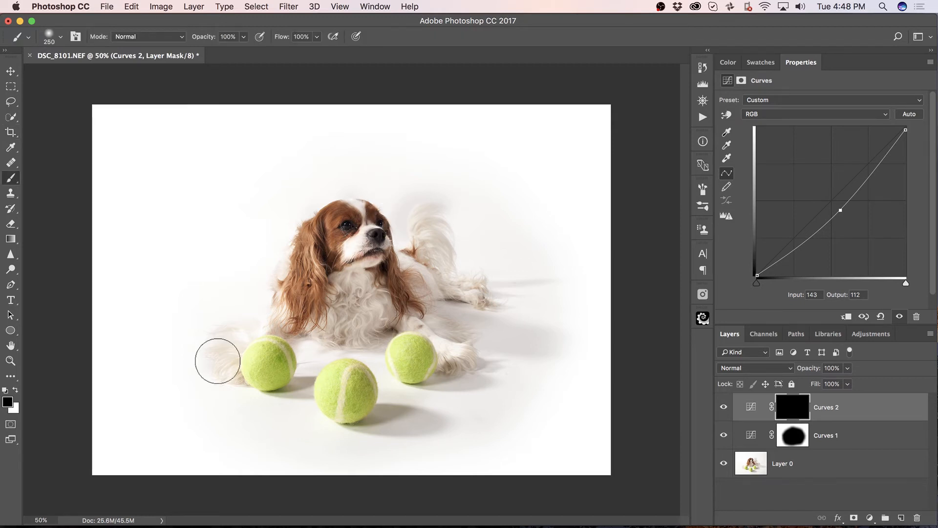
pyautogui.press('x')
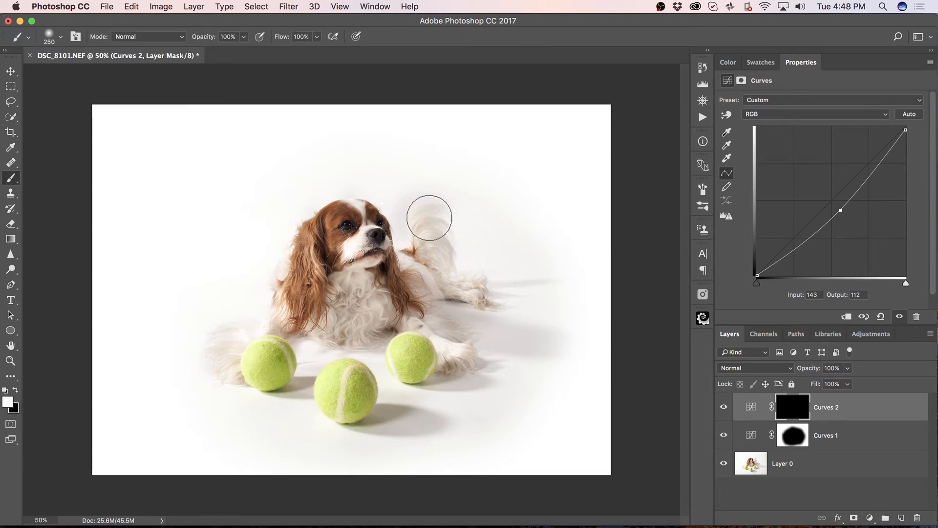
pyautogui.moveTo(427, 216)
pyautogui.mouseDown()
pyautogui.moveTo(417, 224)
pyautogui.moveTo(427, 210)
pyautogui.mouseUp()
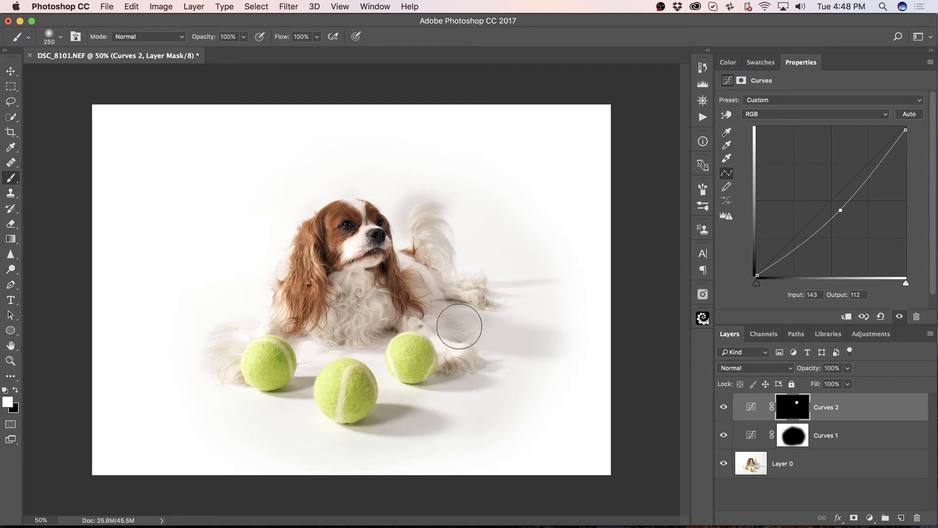
pyautogui.press('super+z')
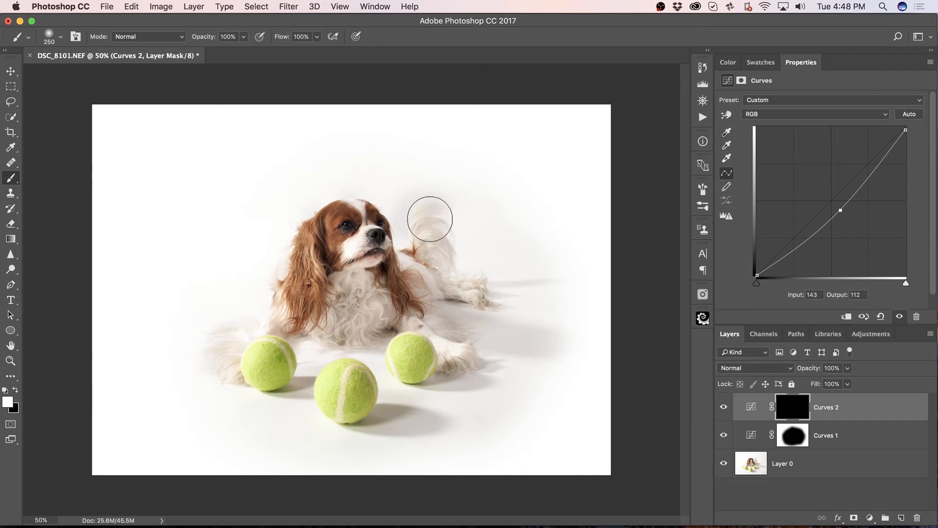
pyautogui.click(423, 222)
# Step: Reduce the brush size to 150 and paint white on the Curves 2 mask over the paws, legs, chest fur, back and head top
pyautogui.press('[')
pyautogui.press('[')
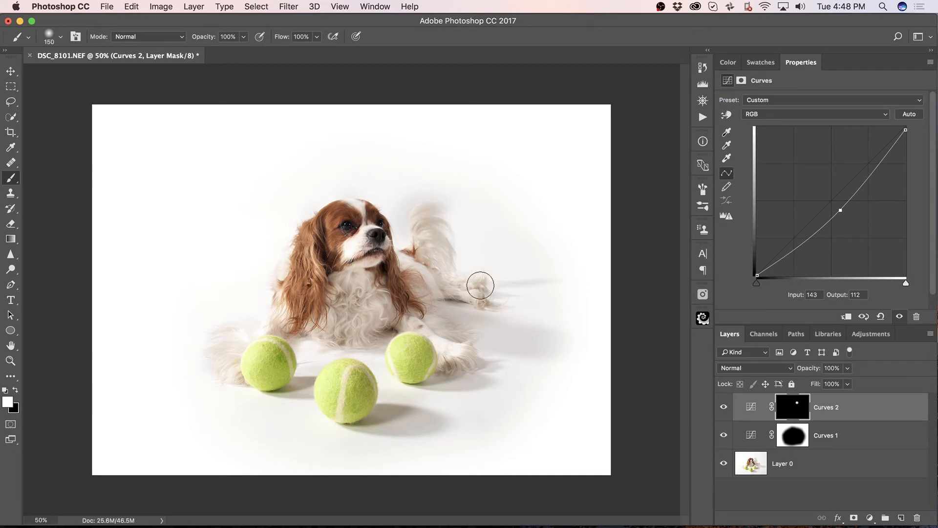
pyautogui.click(481, 300)
pyautogui.moveTo(235, 368)
pyautogui.mouseDown()
pyautogui.moveTo(233, 354)
pyautogui.moveTo(223, 376)
pyautogui.moveTo(216, 371)
pyautogui.moveTo(226, 350)
pyautogui.mouseUp()
pyautogui.moveTo(283, 337)
pyautogui.mouseDown()
pyautogui.moveTo(280, 285)
pyautogui.moveTo(311, 225)
pyautogui.moveTo(313, 279)
pyautogui.moveTo(334, 298)
pyautogui.mouseUp()
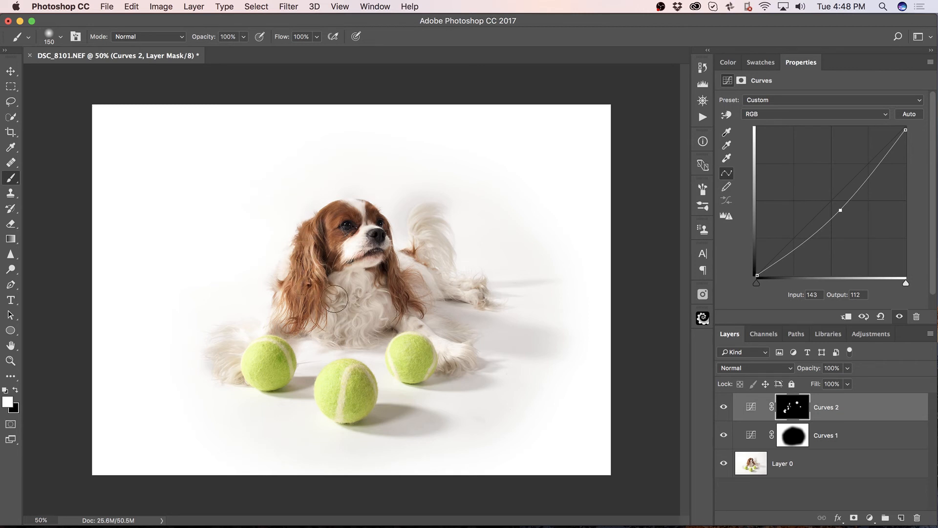
pyautogui.moveTo(350, 345); pyautogui.dragTo(353, 343)
pyautogui.moveTo(469, 342); pyautogui.dragTo(458, 330)
pyautogui.moveTo(495, 301)
pyautogui.mouseDown()
pyautogui.moveTo(438, 237)
pyautogui.moveTo(428, 207)
pyautogui.moveTo(413, 227)
pyautogui.moveTo(408, 247)
pyautogui.mouseUp()
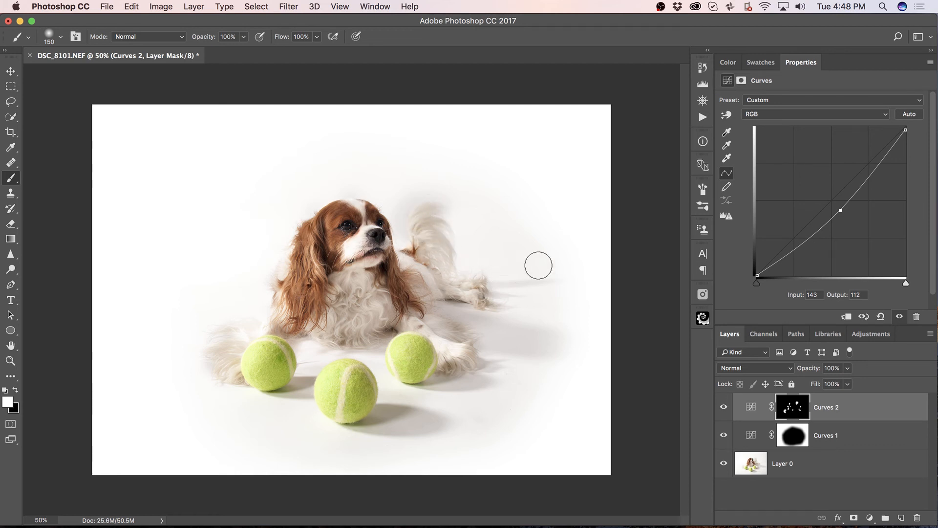
pyautogui.moveTo(350, 205); pyautogui.dragTo(352, 208)
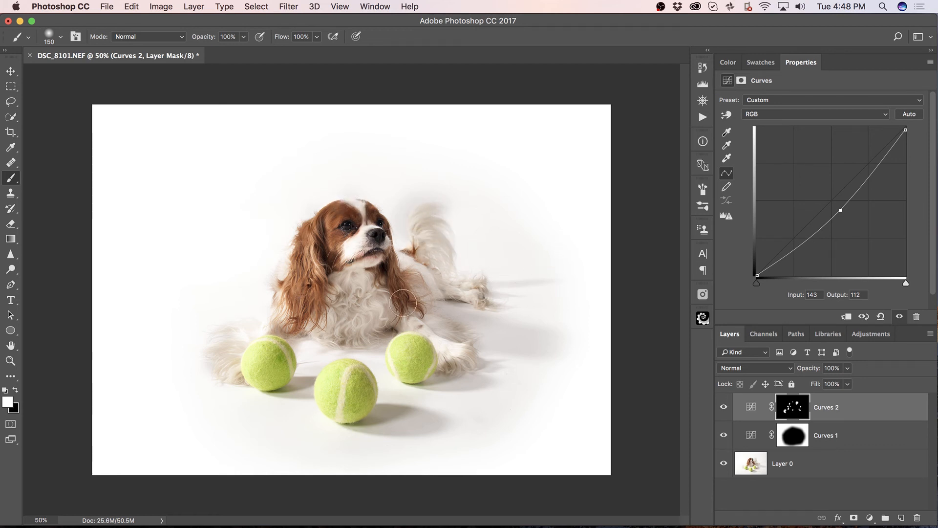